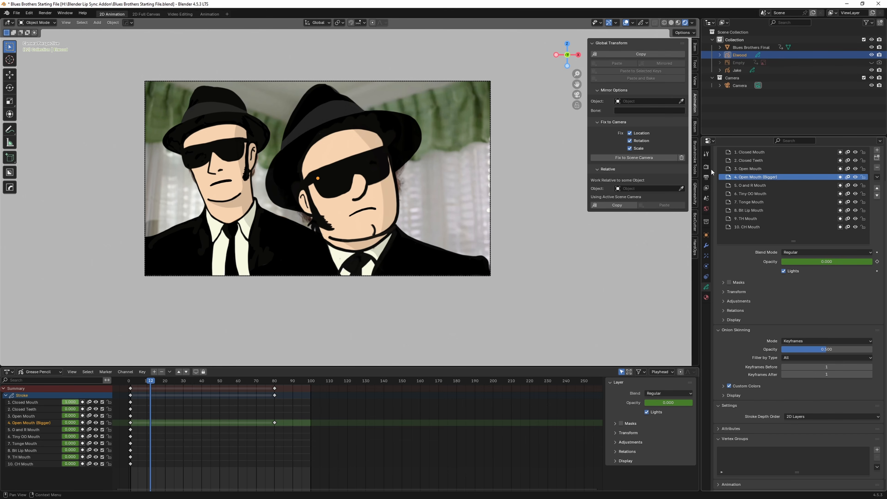
# Step: Review the Mouth Chart FINAL.jpg reference, move it off screen, and scrub the playhead to frame 21
pyautogui.moveTo(323, 68); pyautogui.dragTo(410, 53)
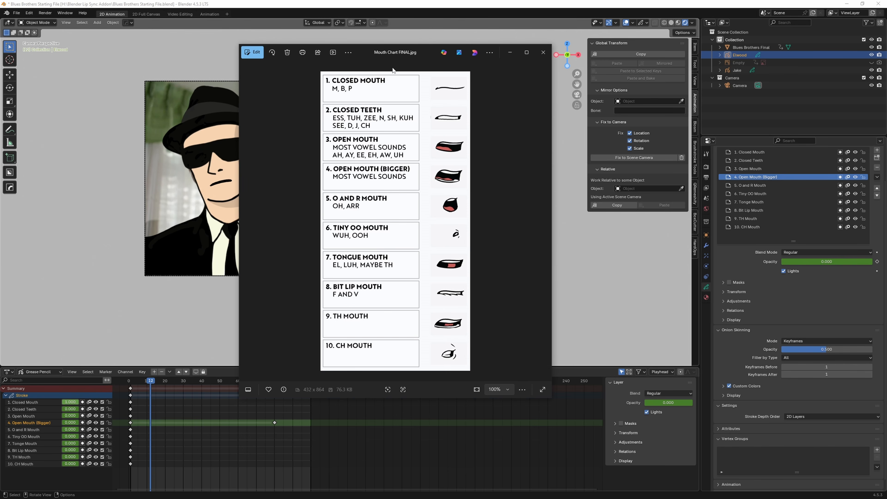
pyautogui.moveTo(406, 53); pyautogui.dragTo(0, 53)
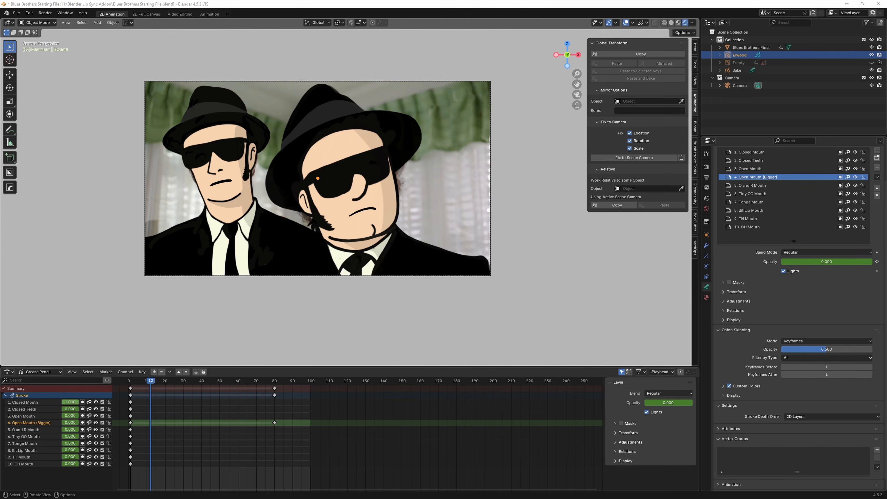
pyautogui.moveTo(151, 382); pyautogui.dragTo(167, 385)
# Step: Key the 3. Open Mouth layer's opacity at 1 on this frame
pyautogui.click(803, 169)
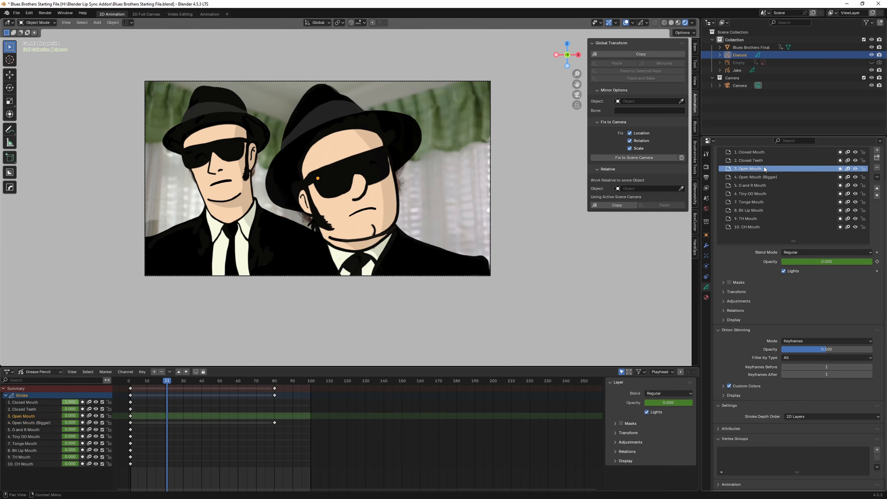
pyautogui.moveTo(860, 262); pyautogui.dragTo(873, 261)
pyautogui.click(877, 261)
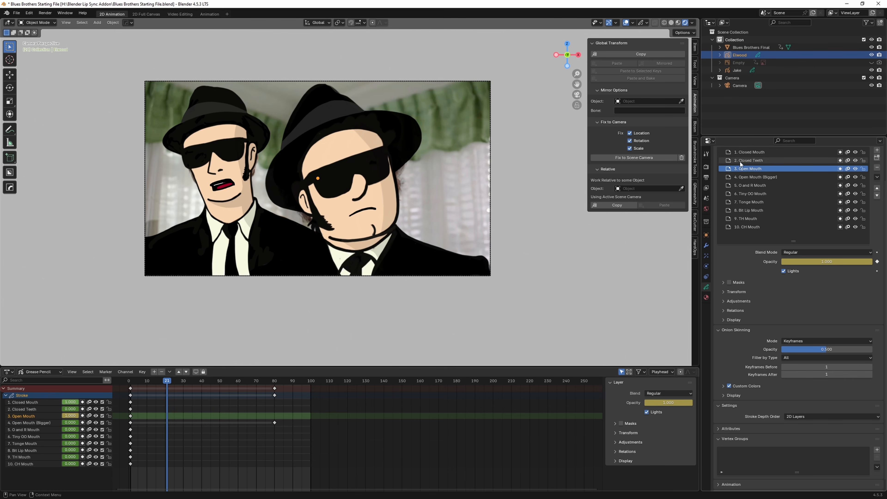
# Step: Key the 1. Closed Mouth layer's opacity at 0 on the same frame
pyautogui.click(747, 152)
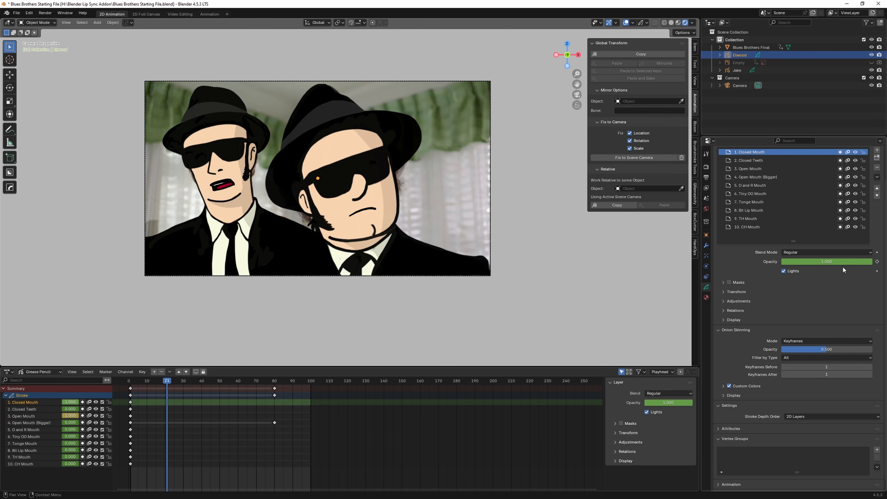
pyautogui.moveTo(865, 265); pyautogui.dragTo(774, 266)
pyautogui.click(877, 261)
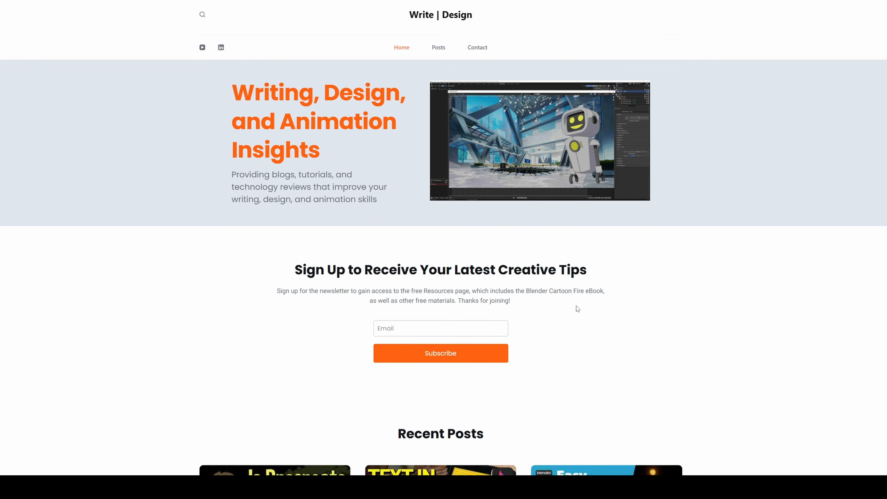
# Step: Subscribe to the newsletter with an e-mail address, then follow the link to the Free Resources Page
pyautogui.scroll(-3, 576, 310)
pyautogui.scroll(3, 576, 309)
pyautogui.click(435, 354)
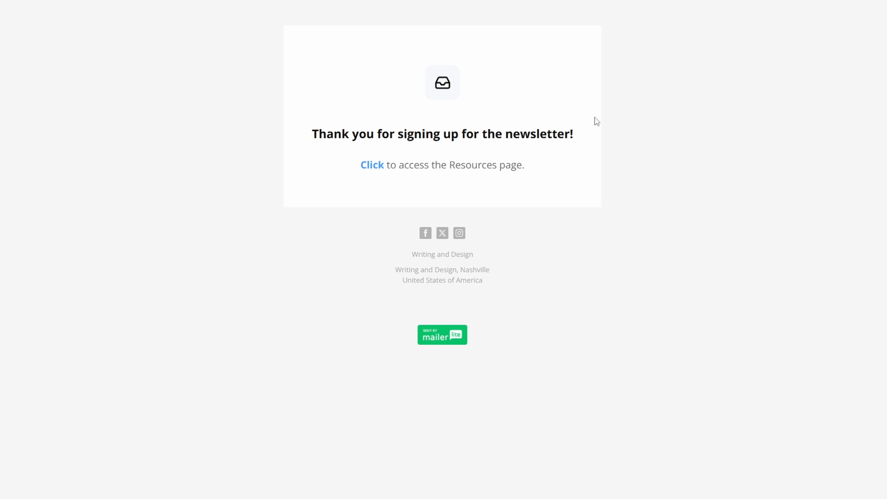
pyautogui.click(372, 166)
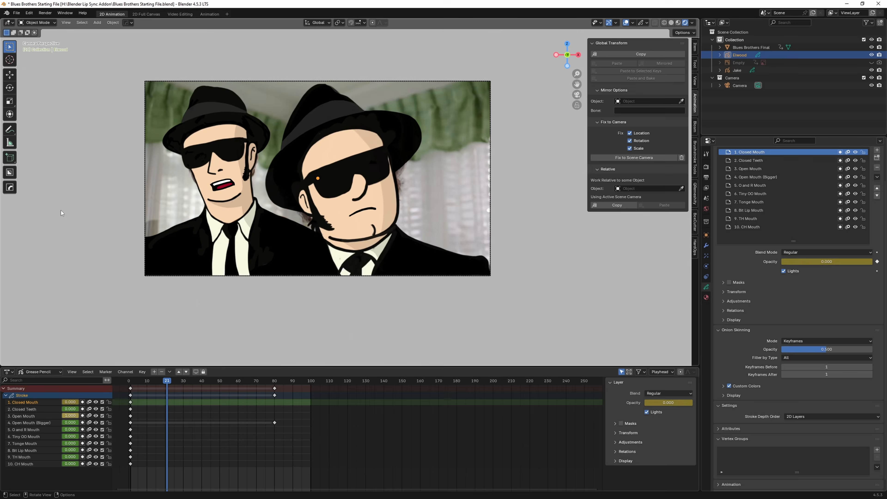
# Step: Install the GP Layer Switcher zip via Preferences > Add-ons > Install from Disk, then close Preferences
pyautogui.click(29, 12)
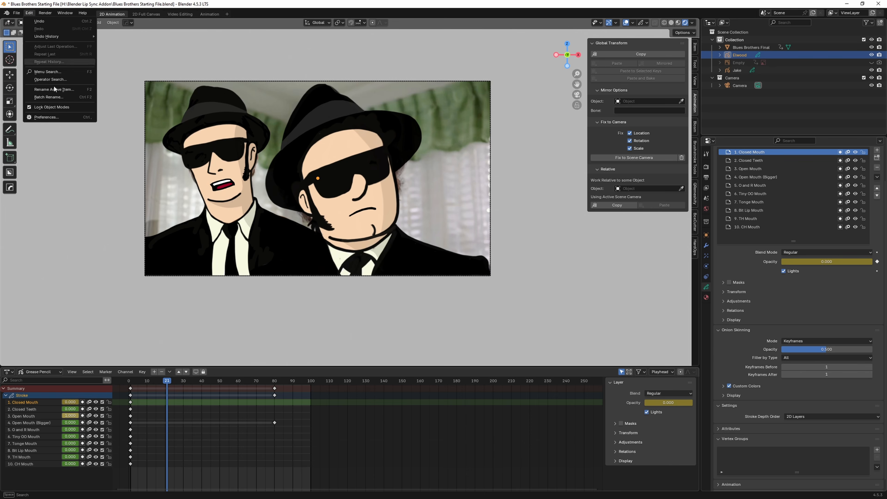
pyautogui.click(52, 118)
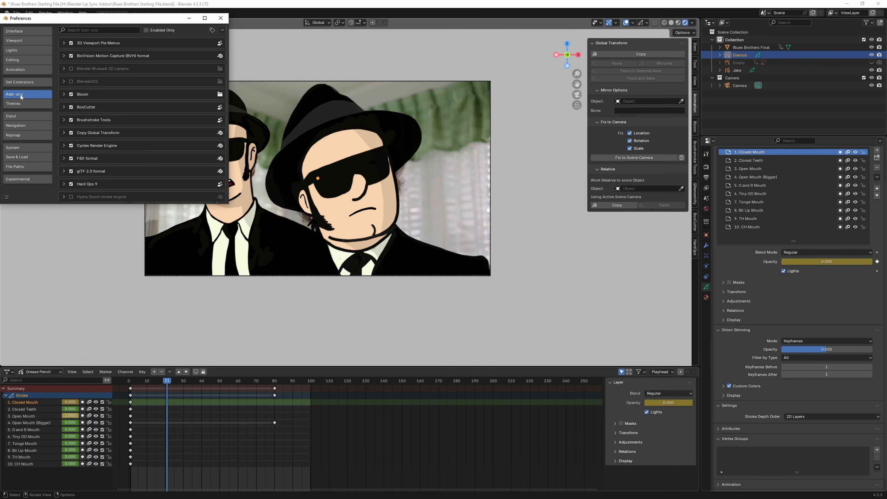
pyautogui.click(222, 30)
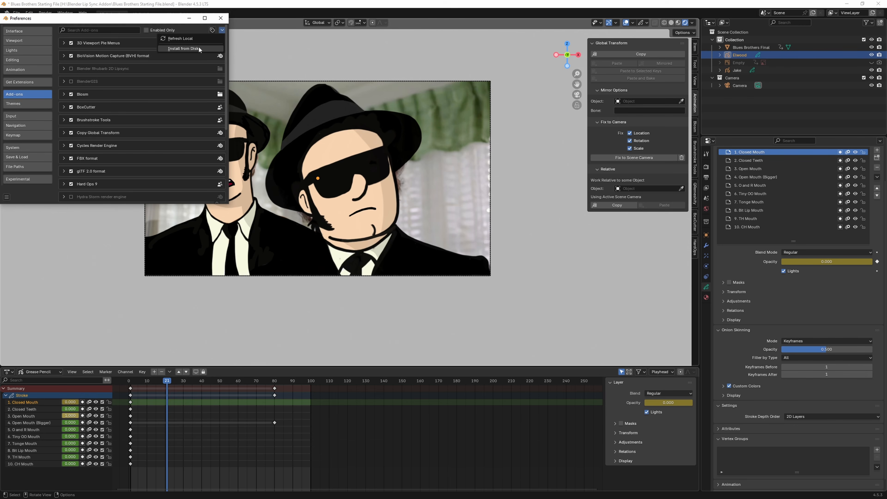
pyautogui.click(199, 49)
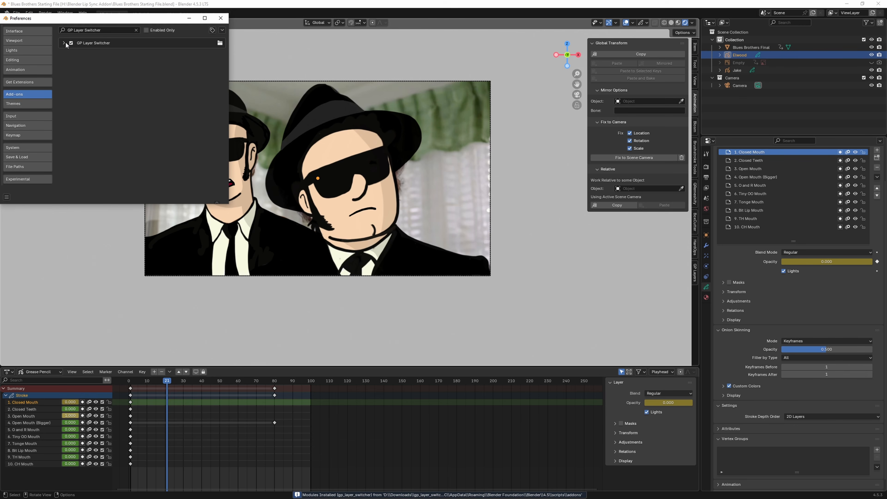
pyautogui.click(220, 18)
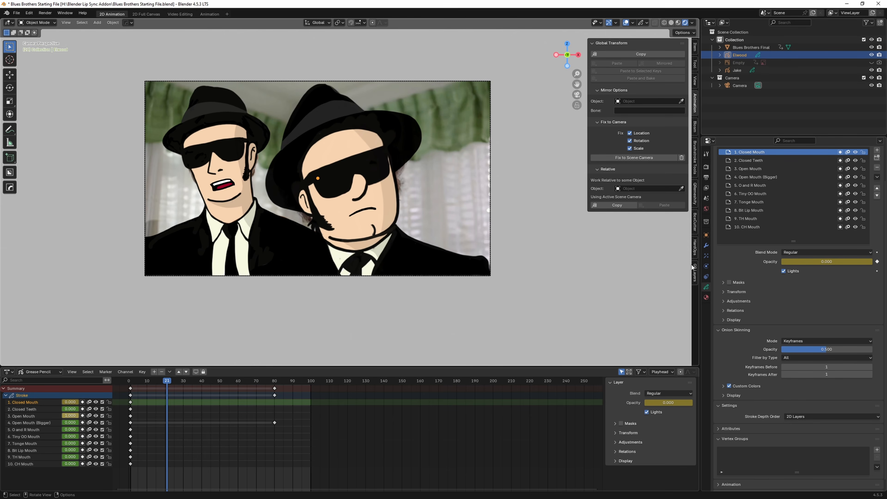
# Step: Open the GP Layers tab, select Elwood to list his ten mouth layers, and scrub to frame 69
pyautogui.click(695, 276)
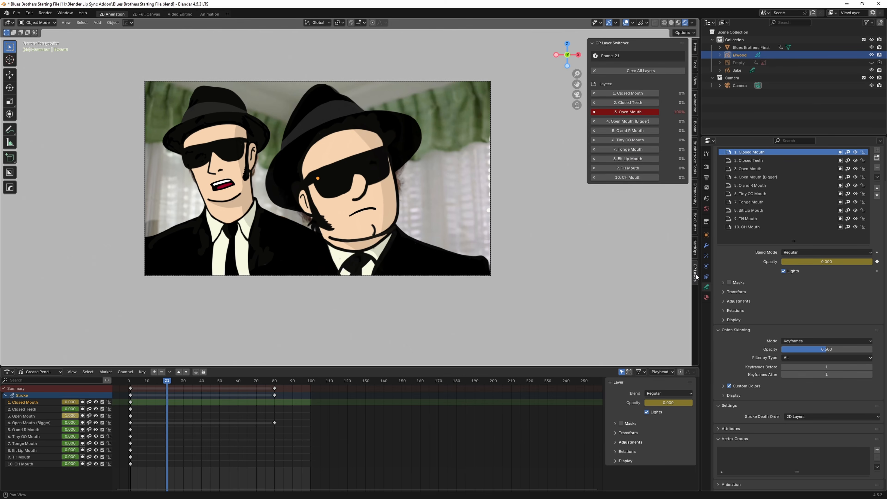
pyautogui.click(737, 62)
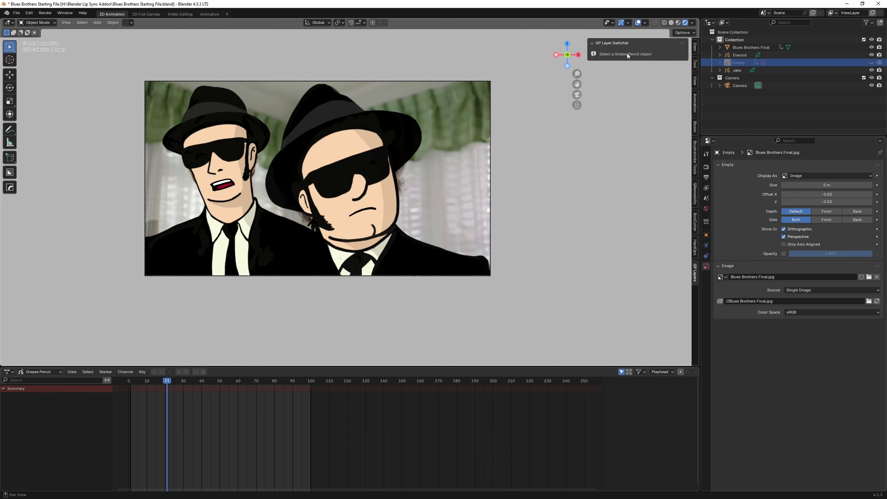
pyautogui.click(737, 56)
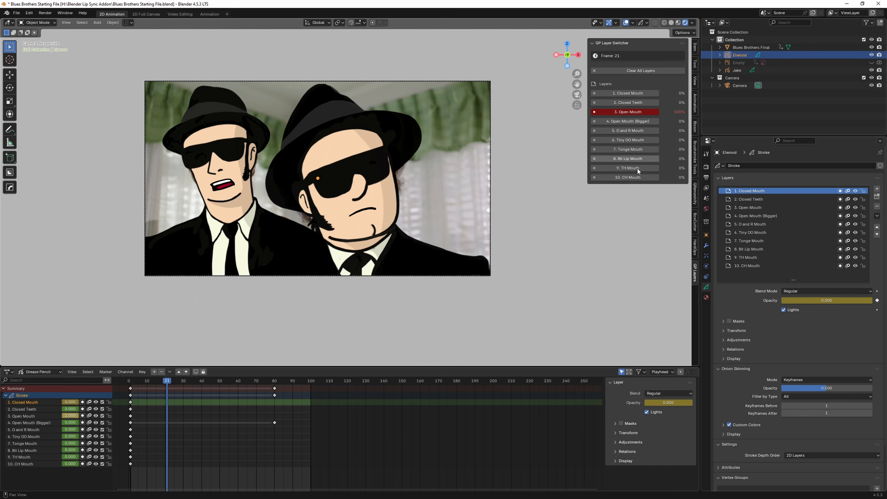
pyautogui.moveTo(170, 383); pyautogui.dragTo(255, 395)
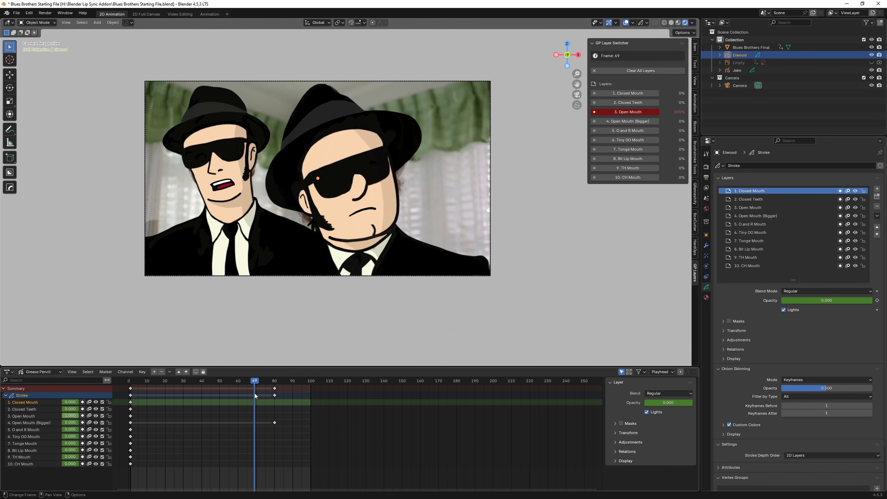
pyautogui.click(8, 372)
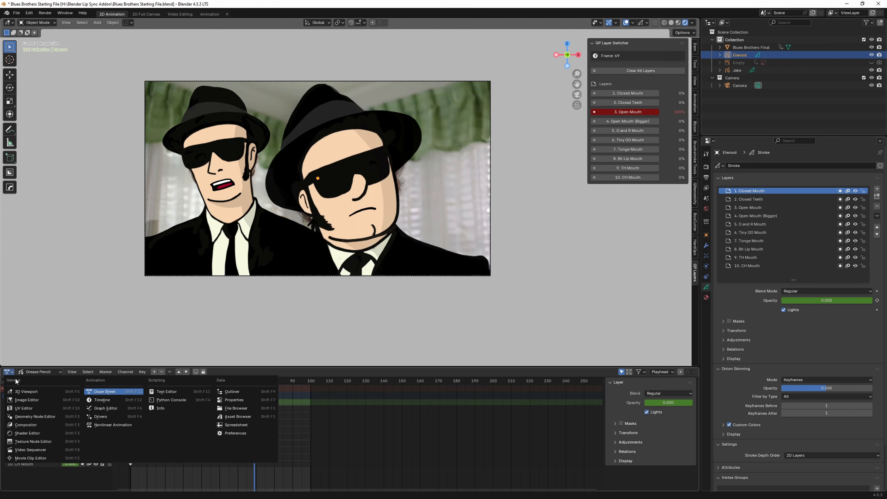
# Step: Turn the bottom editor into a Timeline showing the opacity keys and scrub frames 57–75 checking mouth switches
pyautogui.click(106, 400)
pyautogui.scroll(6, 277, 433)
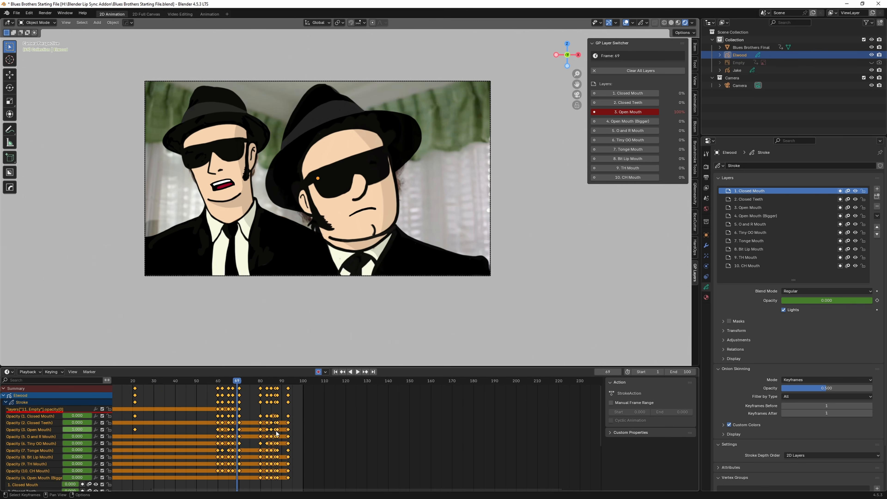
pyautogui.moveTo(347, 431); pyautogui.dragTo(555, 431, button='middle')
pyautogui.moveTo(381, 382)
pyautogui.mouseDown()
pyautogui.moveTo(367, 383)
pyautogui.moveTo(375, 385)
pyautogui.mouseUp()
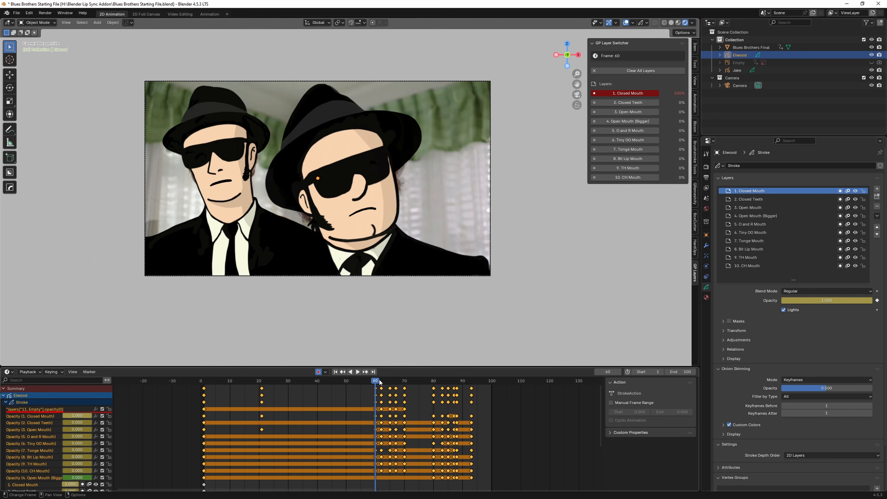
pyautogui.click(377, 383)
pyautogui.moveTo(378, 383)
pyautogui.mouseDown()
pyautogui.moveTo(470, 394)
pyautogui.moveTo(285, 409)
pyautogui.mouseUp()
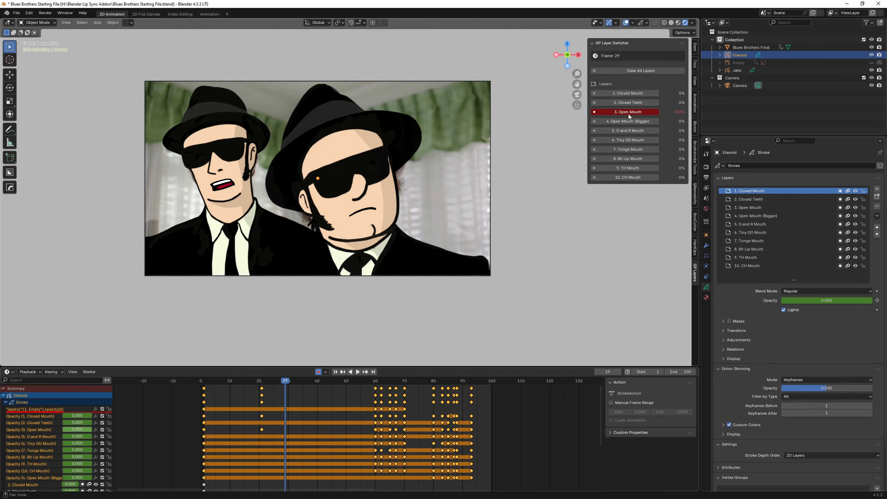
# Step: Switch Elwood's mouth to O and R near frame 29, 8. Bit Lip at frame 35, and 9. TH at frame 41
pyautogui.click(627, 131)
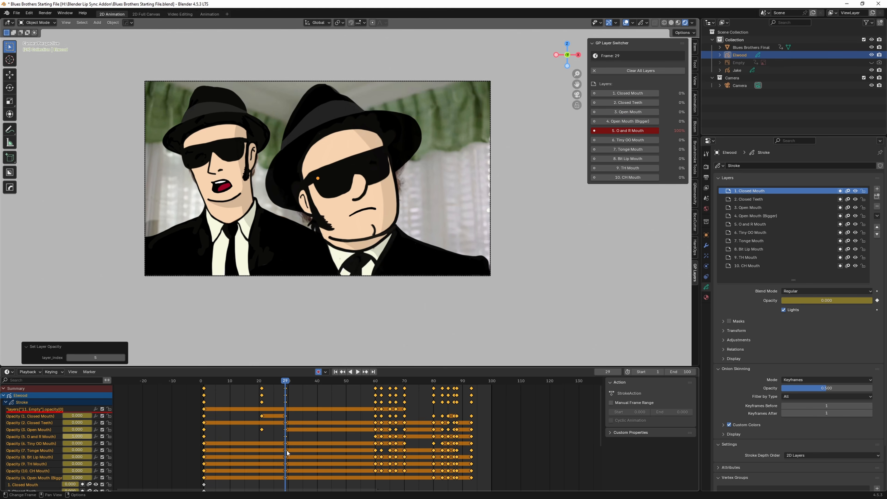
pyautogui.moveTo(288, 387); pyautogui.dragTo(286, 388)
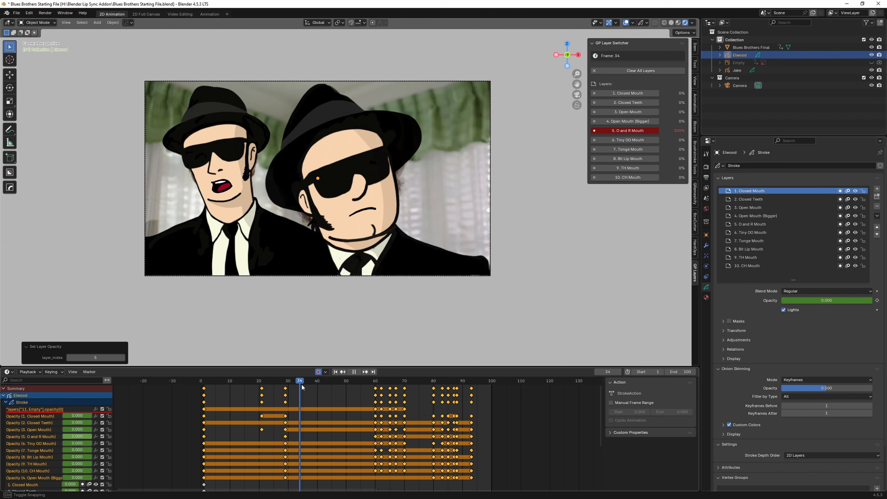
pyautogui.press('space')
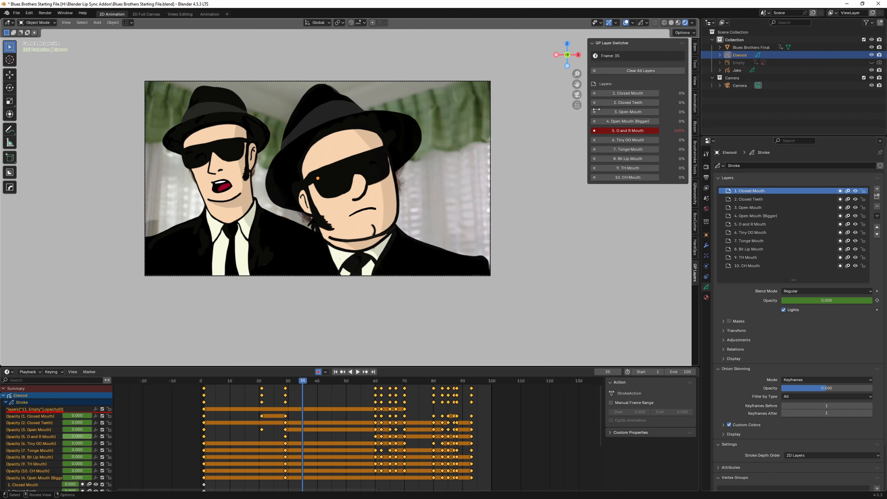
pyautogui.click(628, 159)
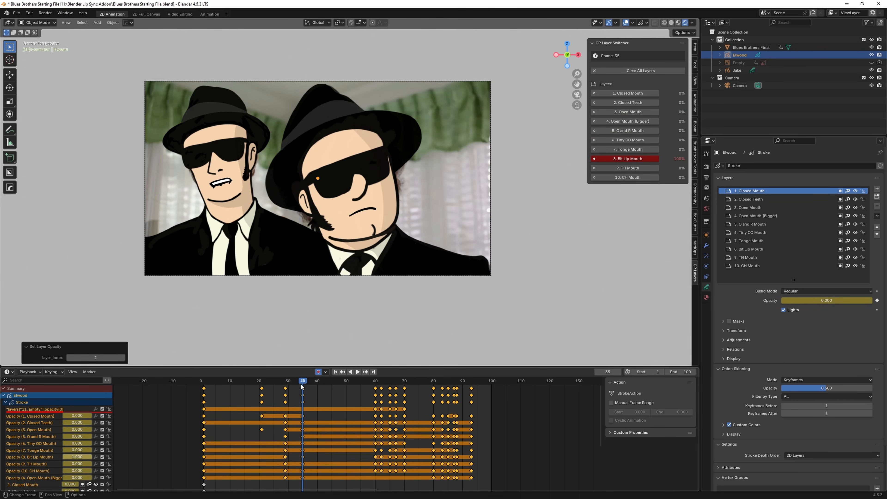
pyautogui.moveTo(303, 386); pyautogui.dragTo(332, 382)
pyautogui.click(628, 168)
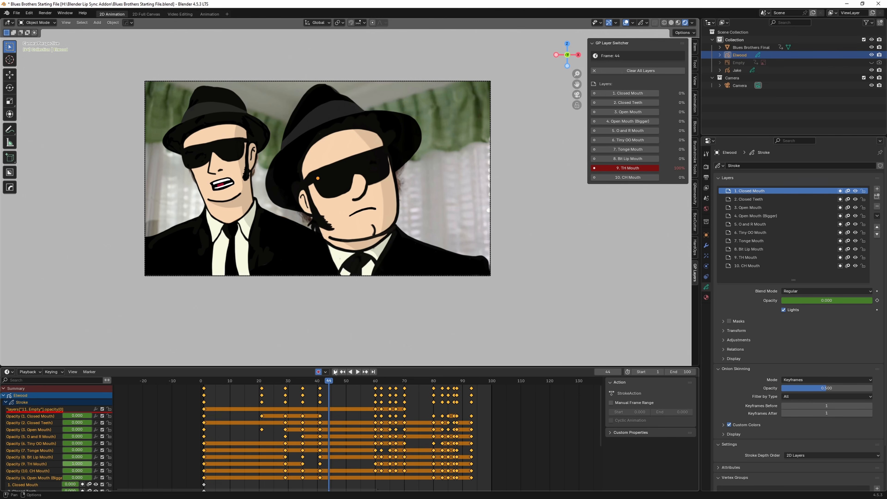
# Step: After glancing at the mouth chart, key 6. Tiny OO Mouth at frame 47 and 8. Bit Lip Mouth at frame 50
pyautogui.hotkey('alt', 'Tab')
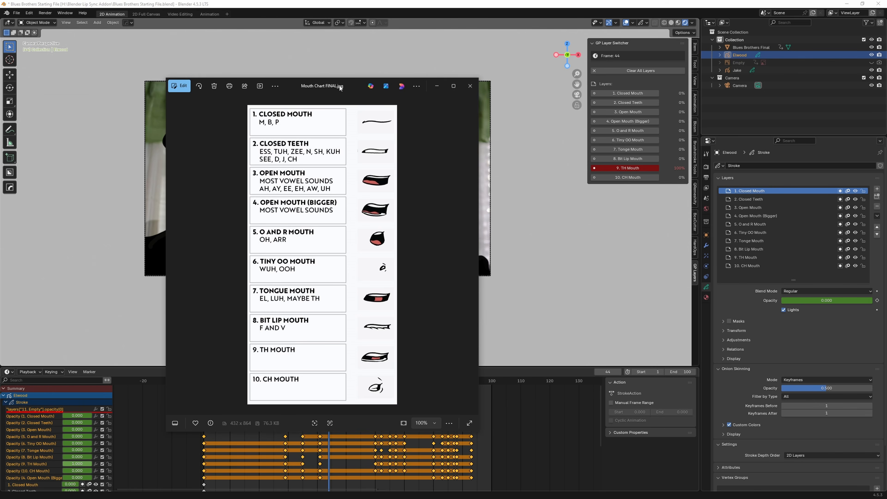
pyautogui.hotkey('alt', 'Tab')
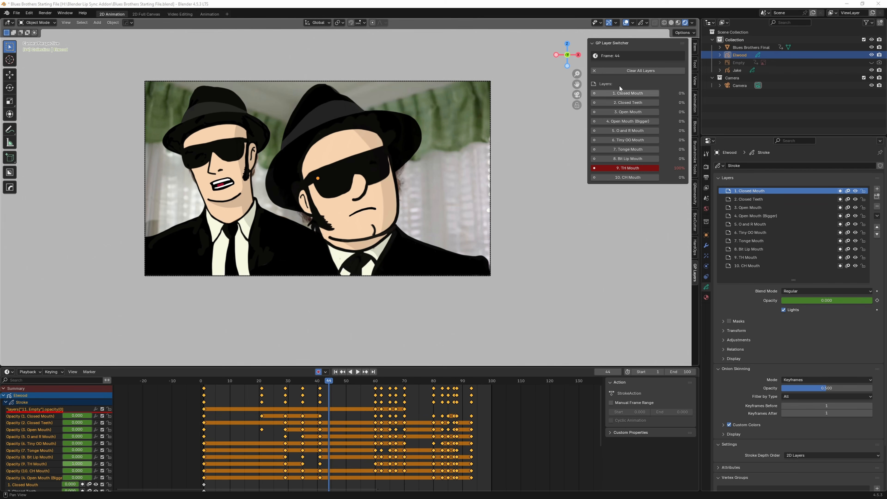
pyautogui.moveTo(329, 382); pyautogui.dragTo(338, 385)
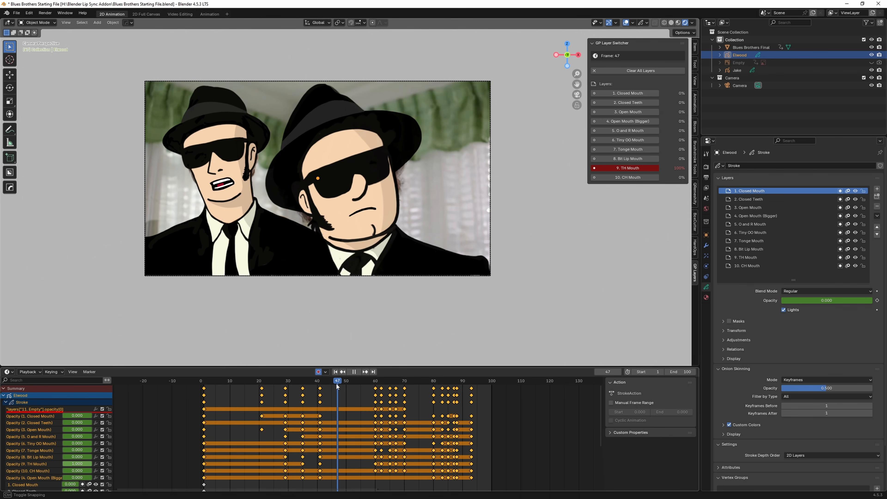
pyautogui.click(628, 140)
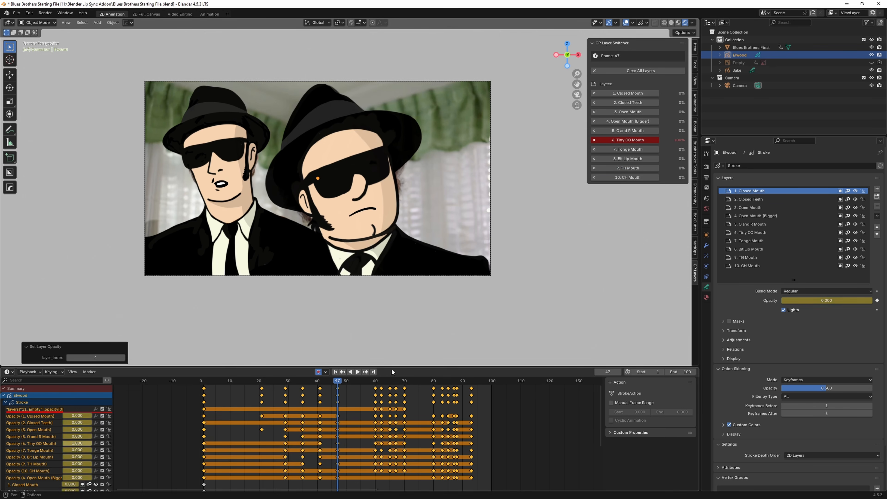
pyautogui.moveTo(337, 382); pyautogui.dragTo(290, 384)
pyautogui.click(618, 161)
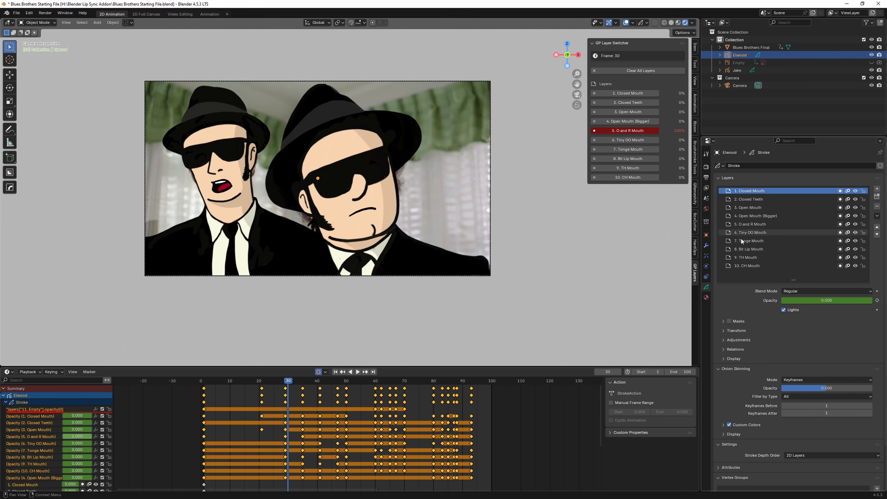
pyautogui.click(877, 189)
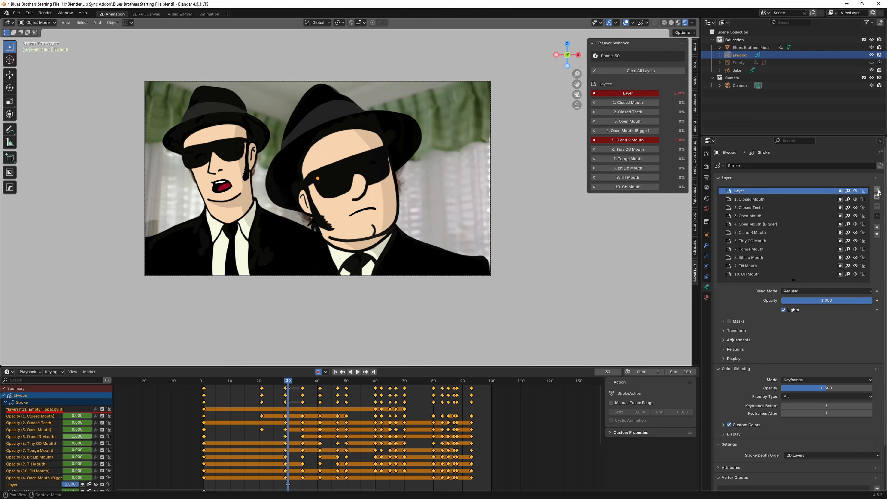
pyautogui.doubleClick(740, 191)
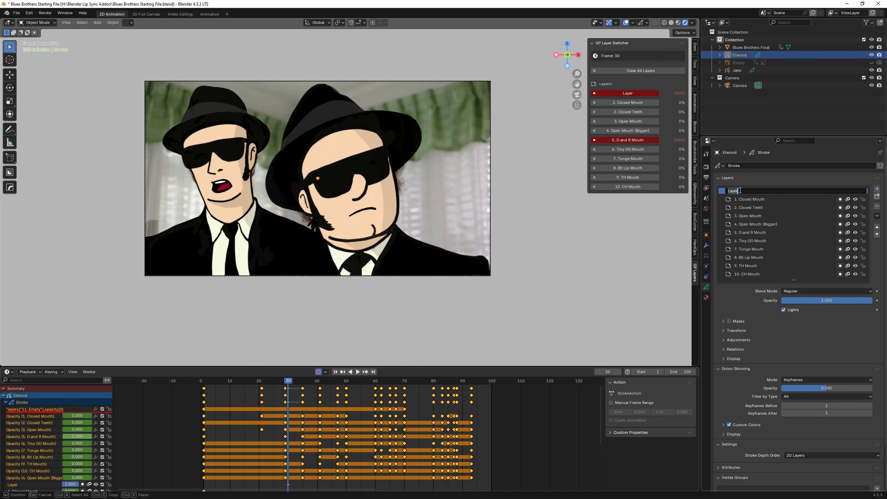
pyautogui.write('11. New Mouth')
pyautogui.press('Return')
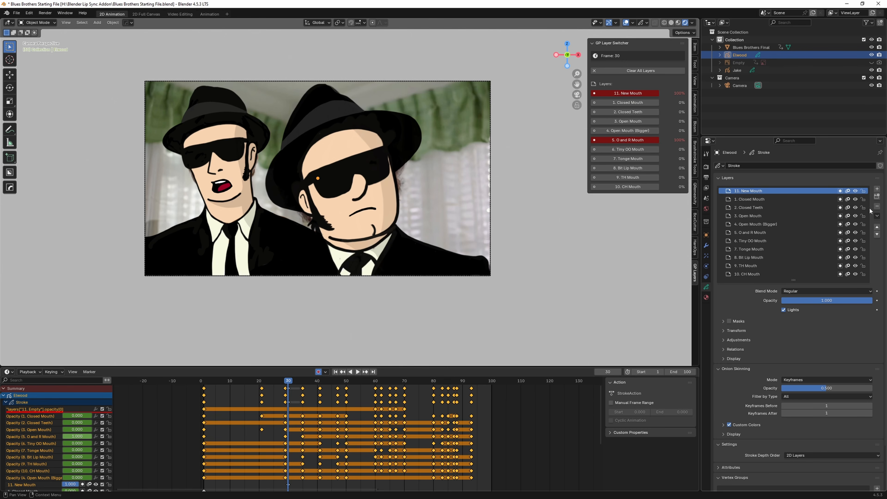
pyautogui.click(876, 207)
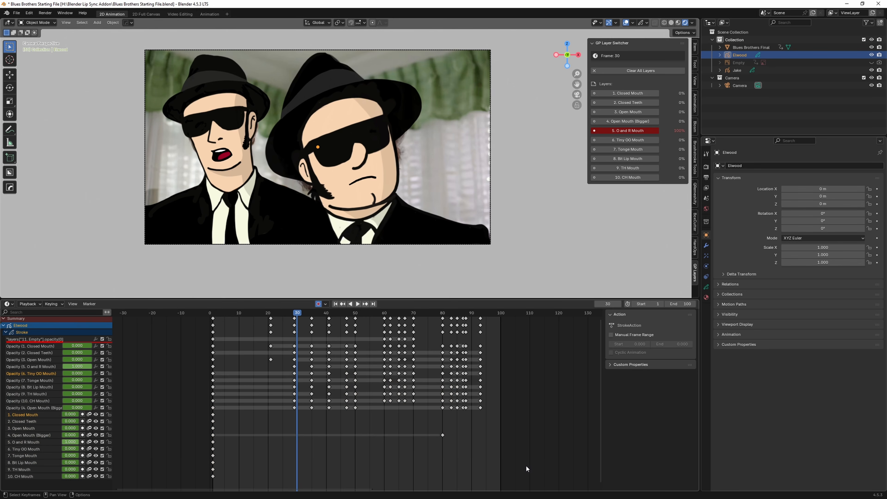
# Step: Box-select all opacity keyframes, set them to Bézier interpolation, preview the blending, and reselect them all
pyautogui.moveTo(526, 466); pyautogui.dragTo(101, 334)
pyautogui.moveTo(519, 482); pyautogui.dragTo(98, 297)
pyautogui.rightClick(213, 327)
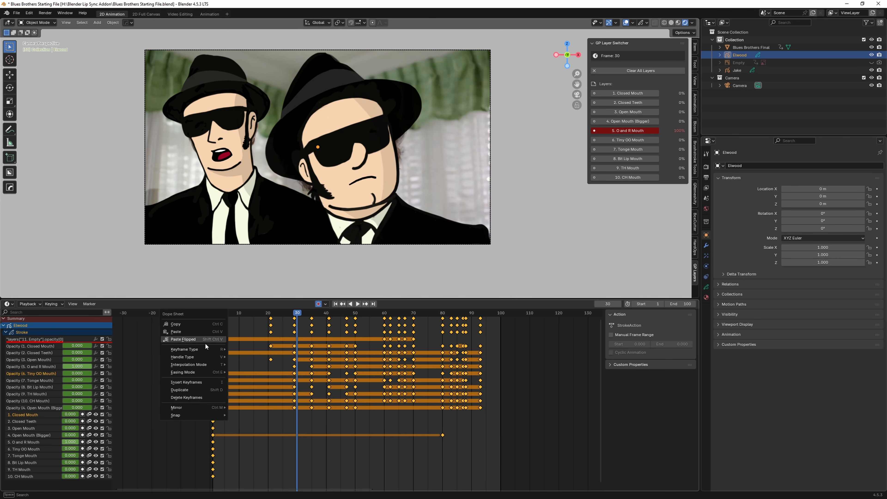
pyautogui.moveTo(204, 363)
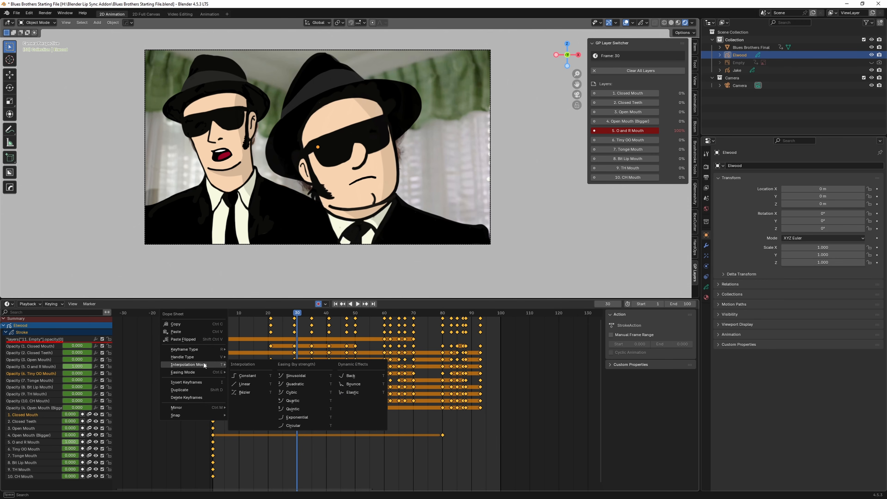
pyautogui.click(245, 392)
pyautogui.moveTo(297, 318); pyautogui.dragTo(454, 321)
pyautogui.moveTo(544, 487); pyautogui.dragTo(166, 318)
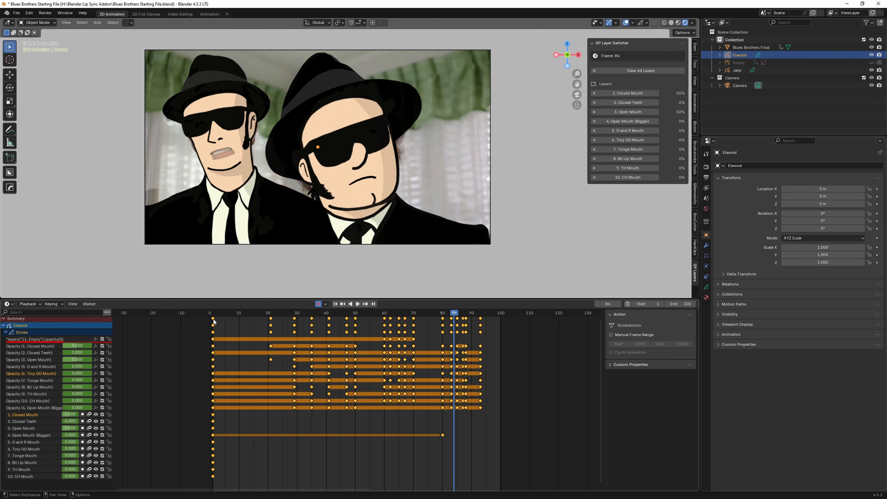
# Step: Set the selected mouth keyframes to Constant interpolation and scrub to confirm frame 84 shows only Closed Mouth
pyautogui.rightClick(214, 321)
pyautogui.moveTo(213, 319)
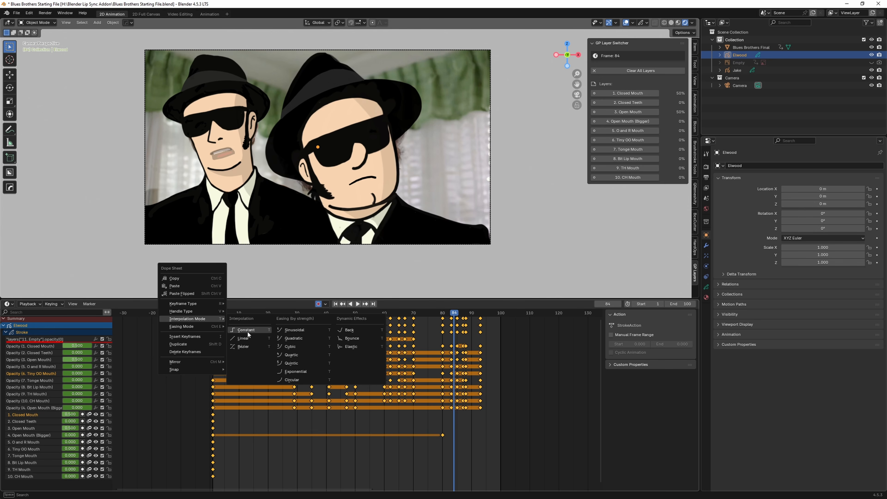
pyautogui.click(247, 330)
pyautogui.rightClick(213, 321)
pyautogui.moveTo(213, 319)
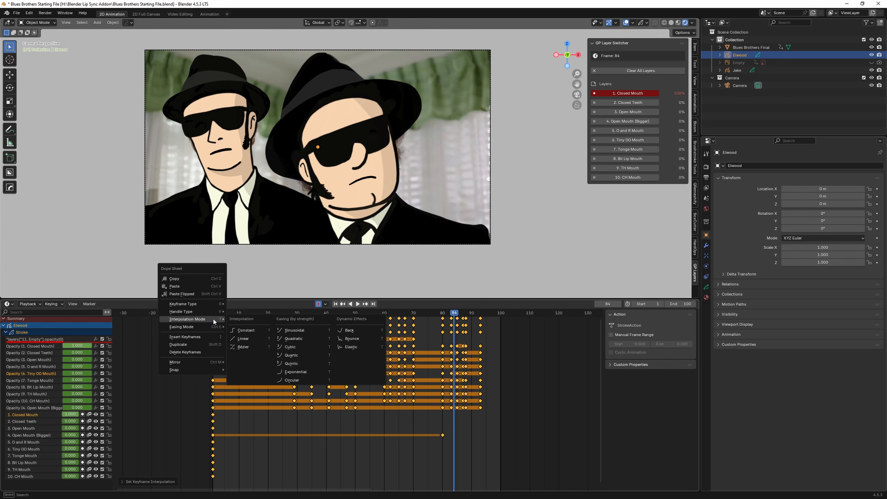
pyautogui.click(232, 330)
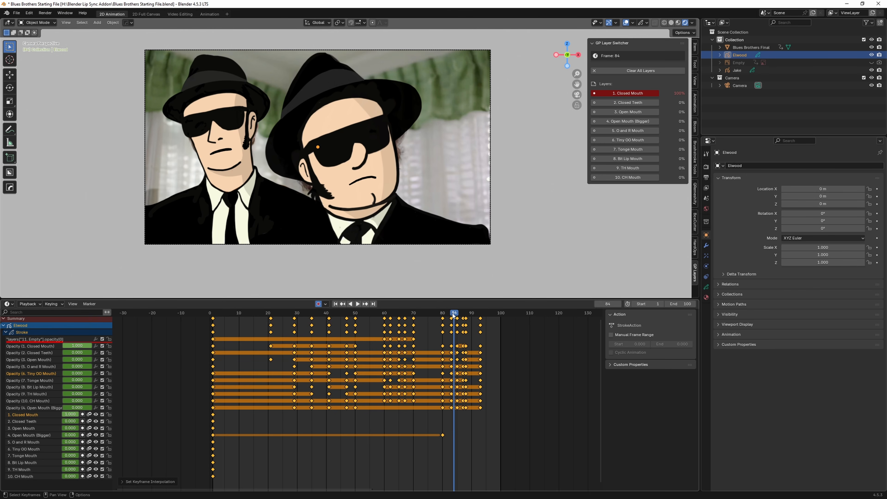
pyautogui.moveTo(453, 314); pyautogui.dragTo(387, 314)
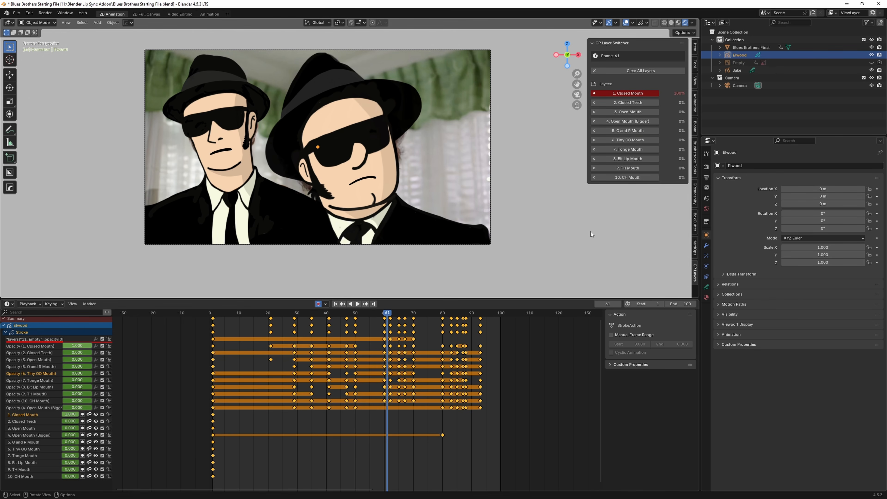